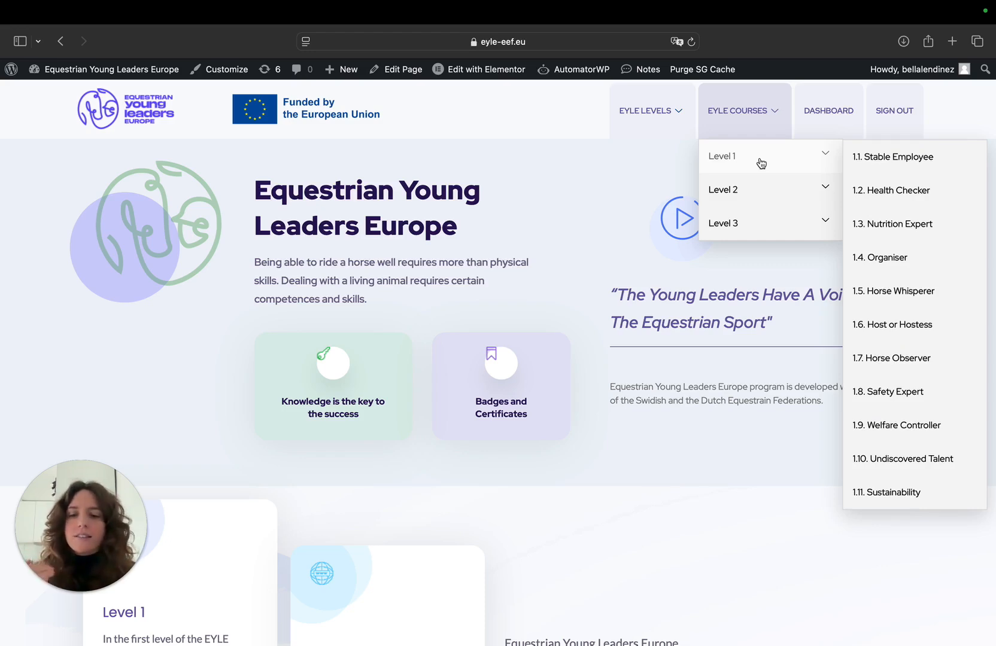
Open the 1.1. Stable Employee course's Stabling of horses lesson and review its text, badge title and lesson list
click(855, 161)
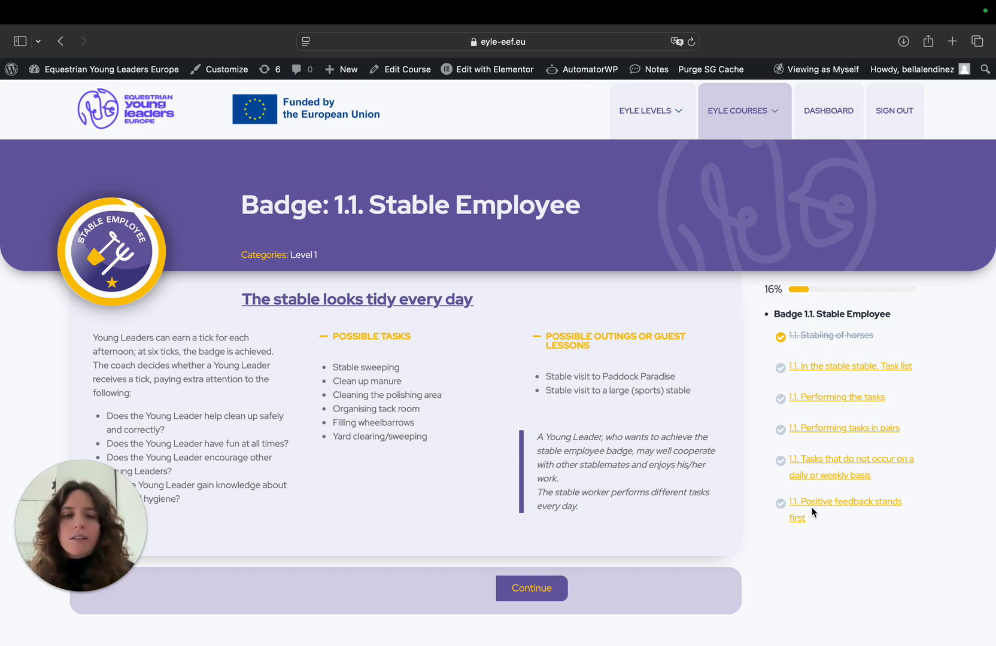
click(842, 336)
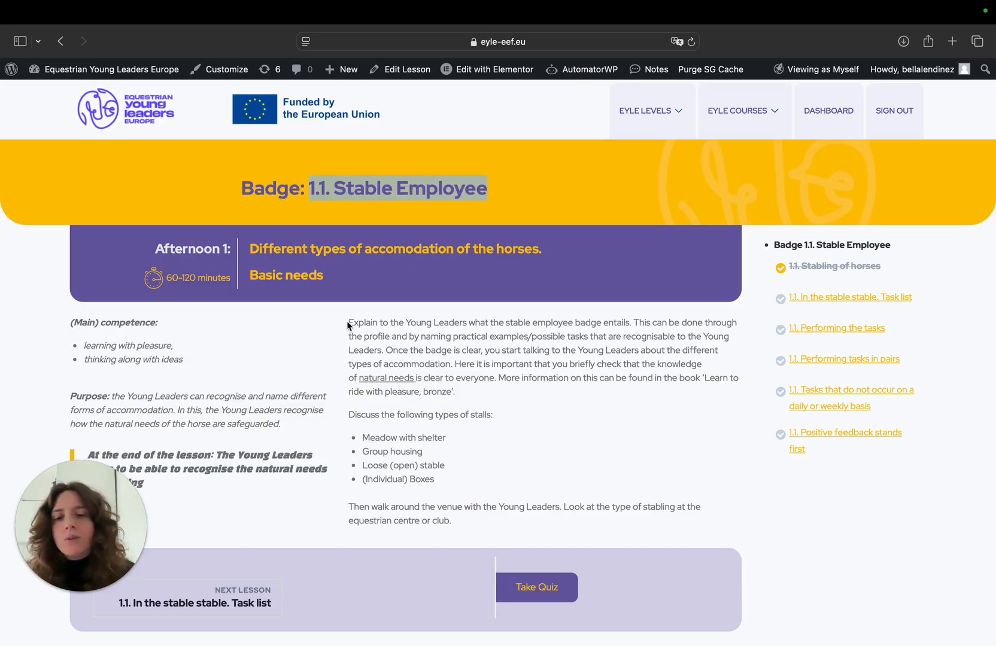
drag(347, 324, 437, 474)
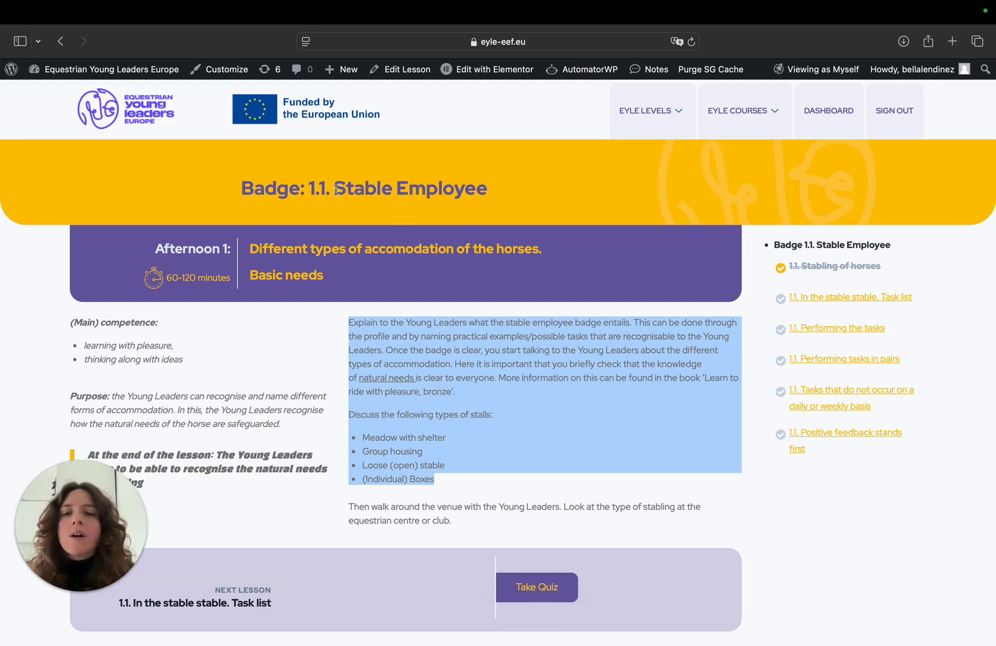
drag(333, 189, 534, 194)
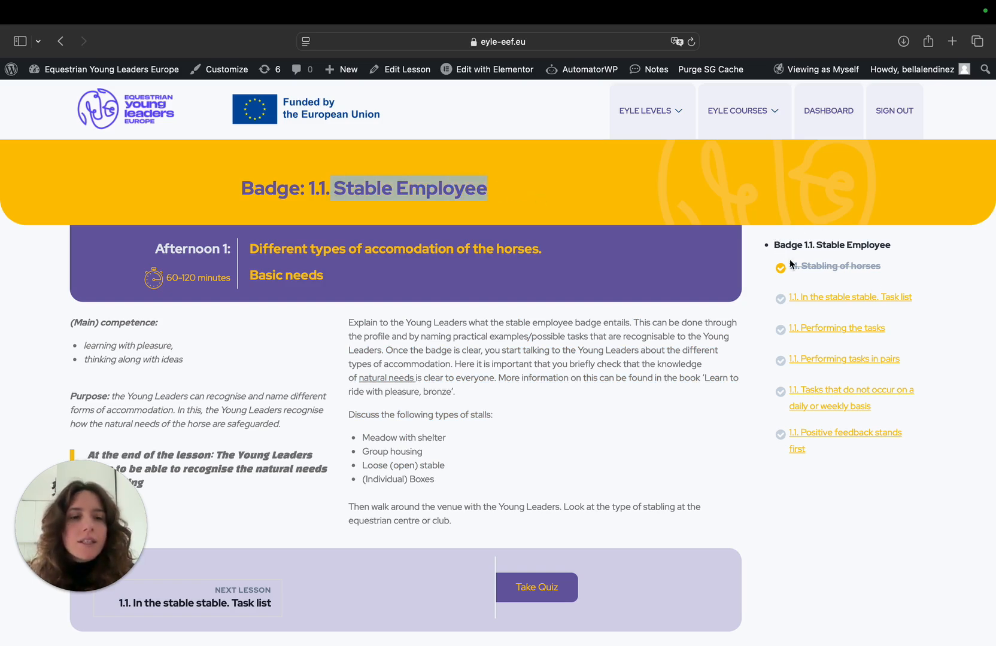
drag(788, 259, 911, 454)
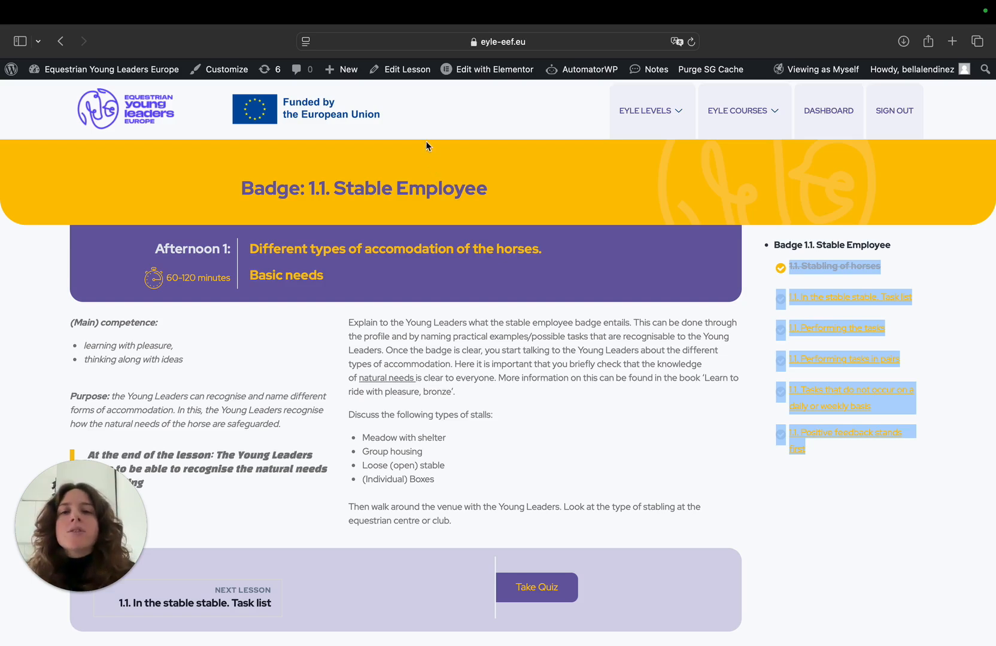
Open the Stabling of horses lesson for editing and launch the Course Builder
click(407, 70)
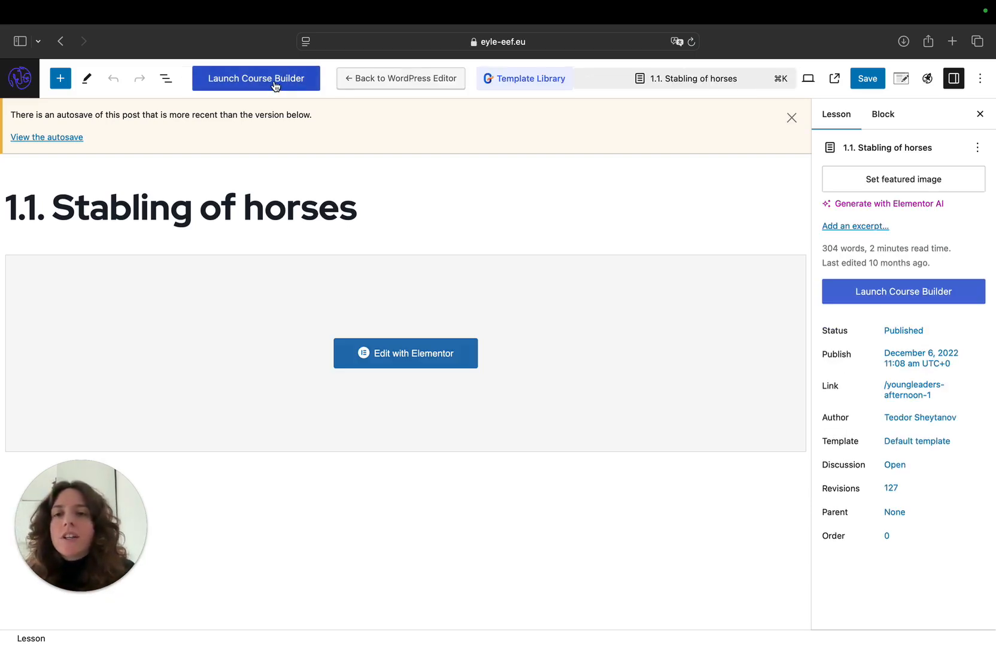
click(275, 85)
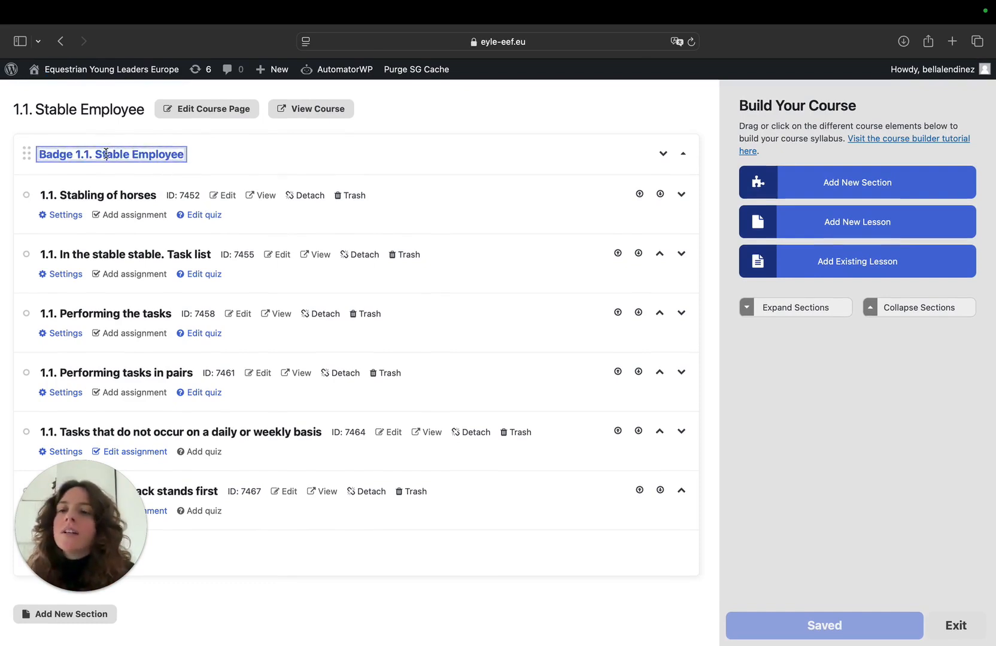
Rename the course section to "Badge 1.1. Empleado del establo"
double_click(106, 154)
double_click(132, 153)
click(131, 153)
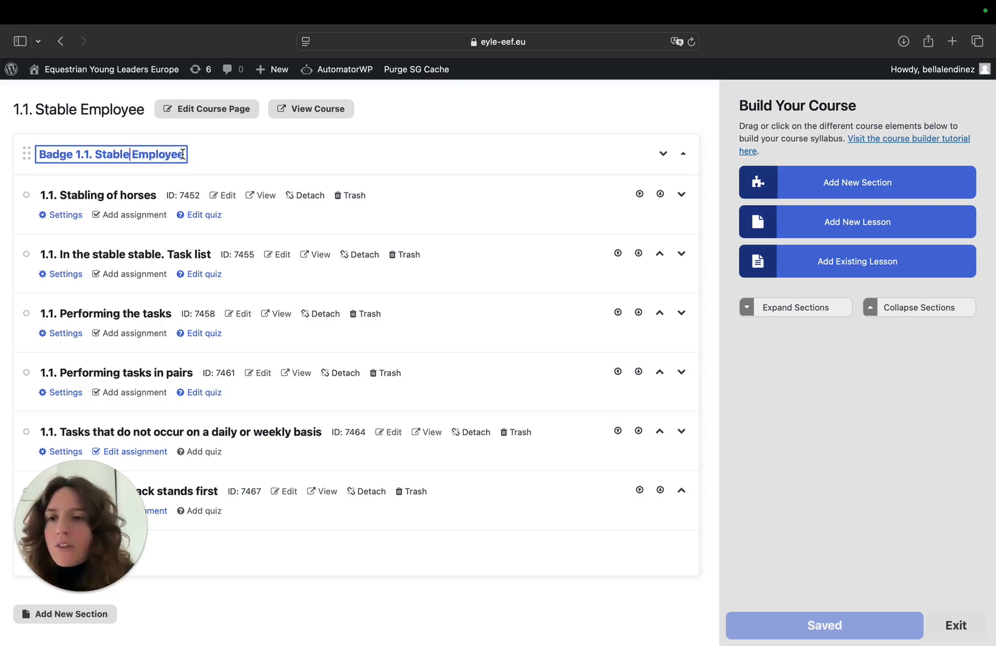
drag(183, 155, 96, 157)
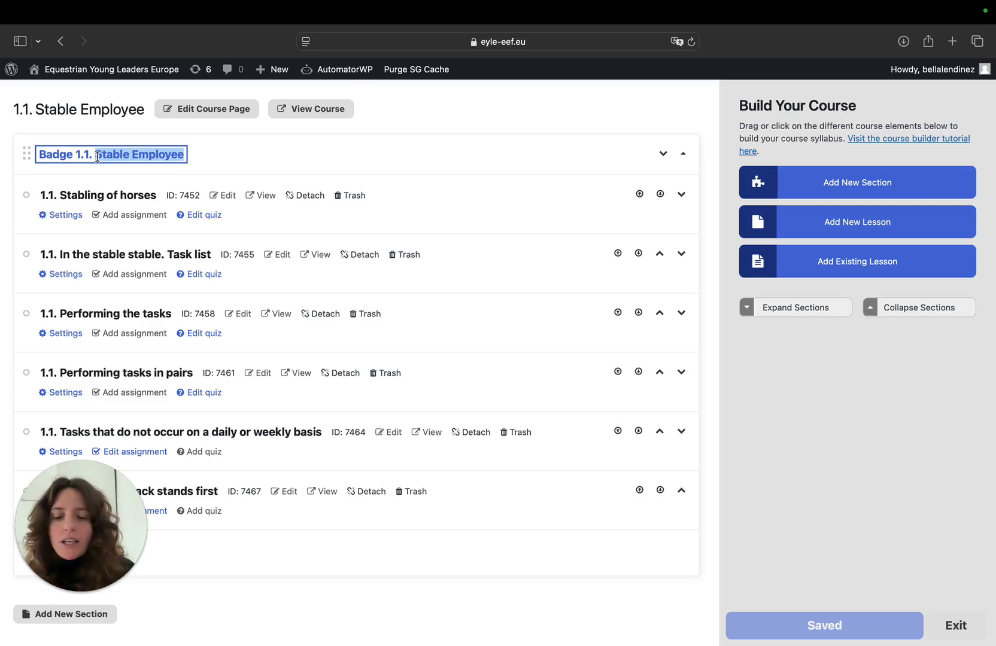
text(Empleado del establo)
key(Return)
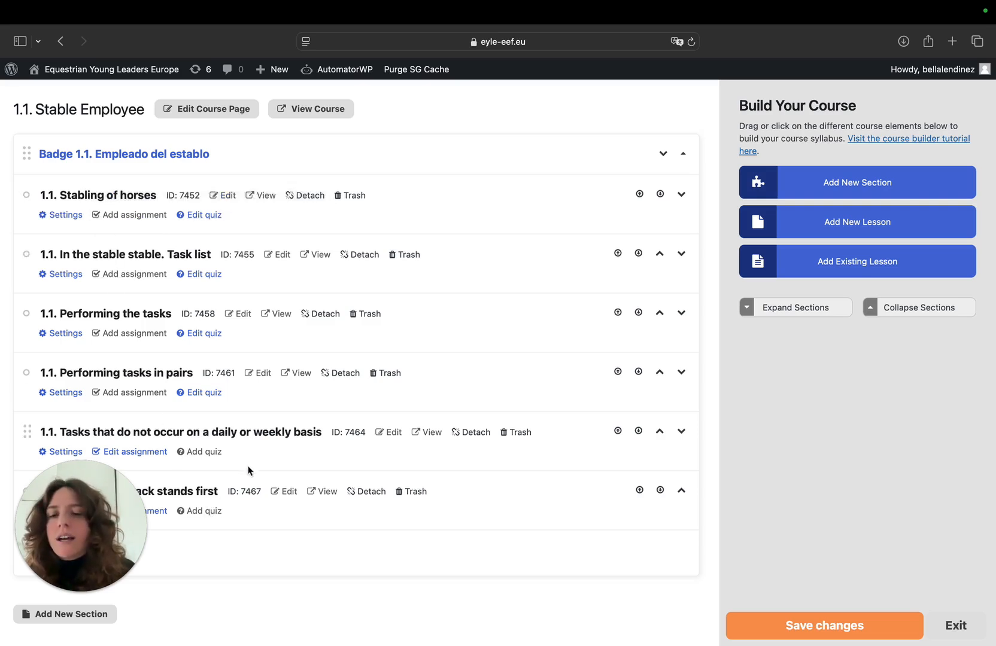
Change the title of the Stabling of horses lesson to "1.1. Establo de los caballos"
click(125, 198)
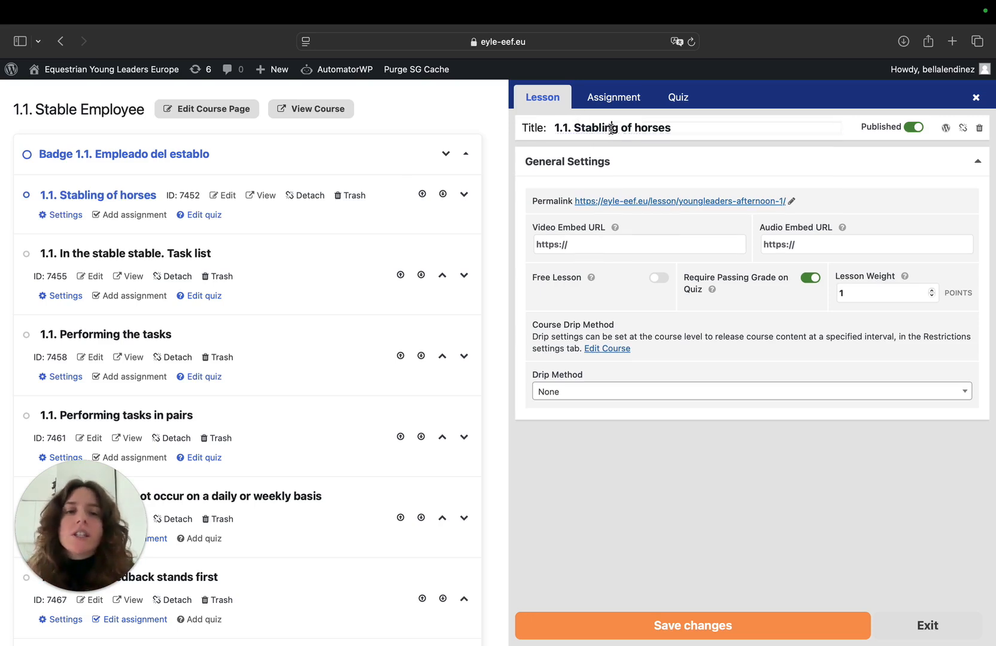
click(585, 128)
drag(689, 128, 576, 127)
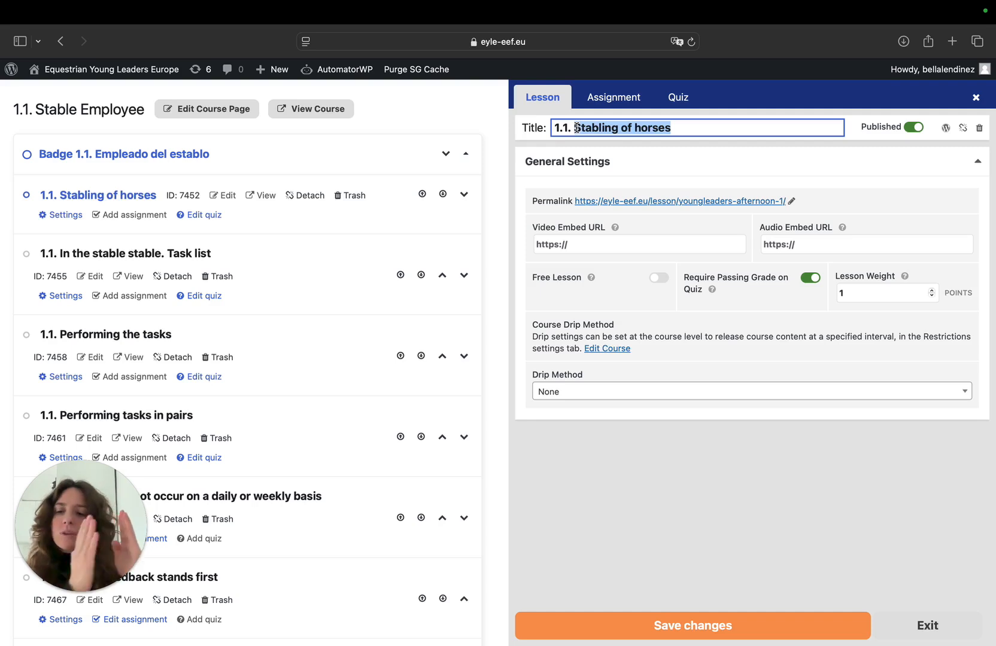
text(Establo de los caballos)
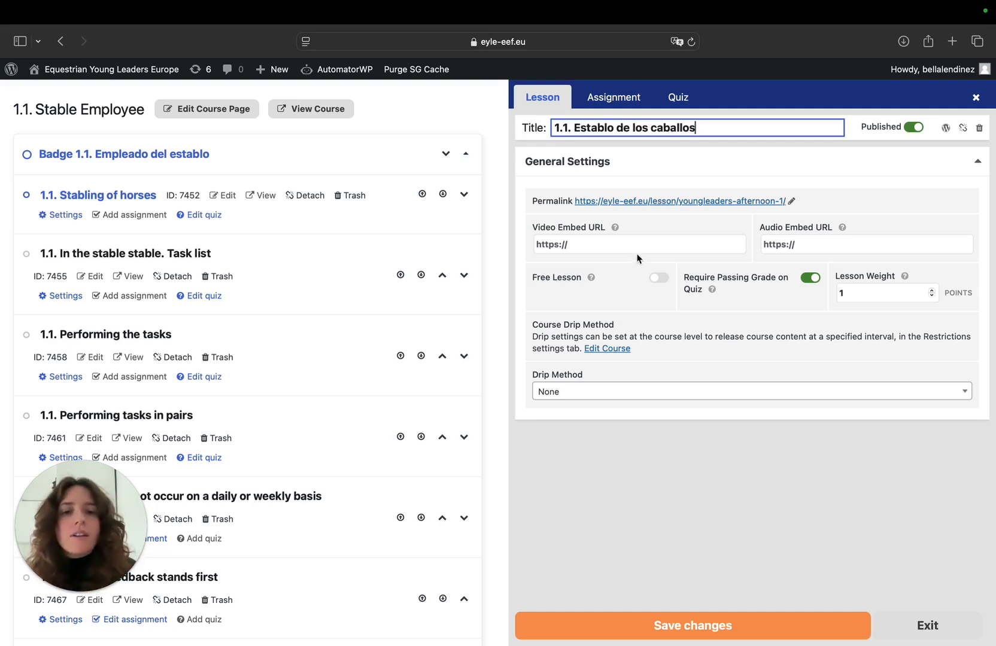
scroll(636, 246, down, 2)
scroll(635, 247, up, 2)
Open the quiz settings of the Establo de los caballos lesson and look over which lessons have quizzes or assignments
click(620, 108)
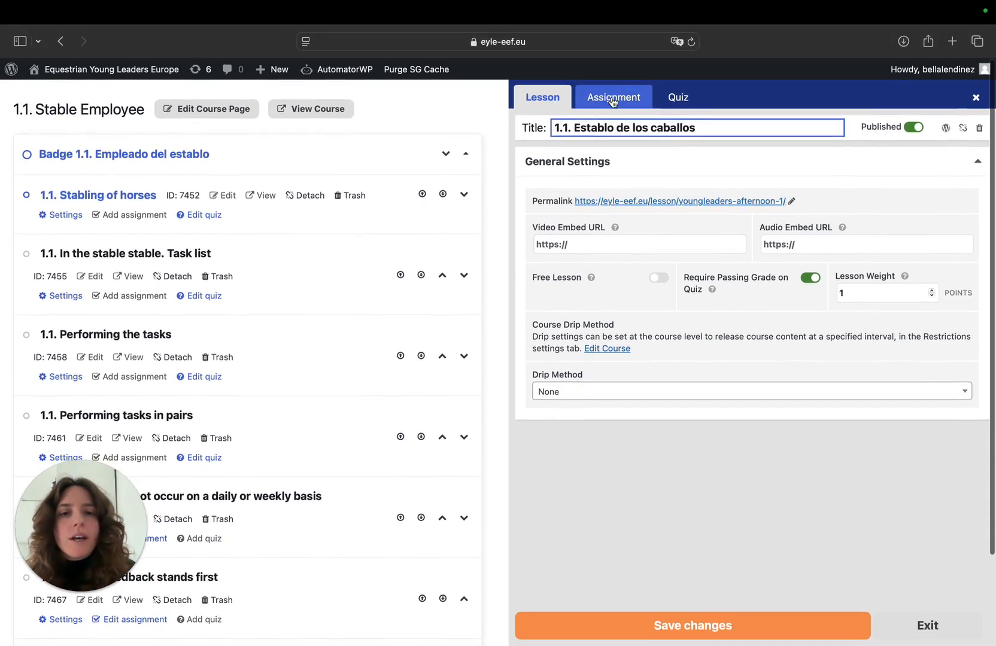
click(683, 100)
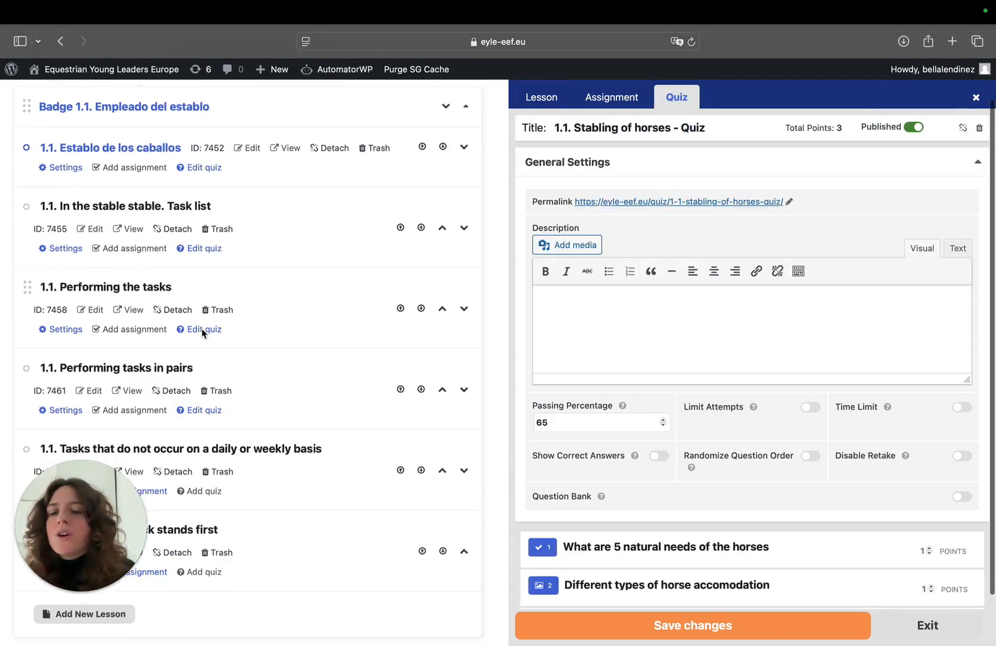
scroll(204, 328, down, 3)
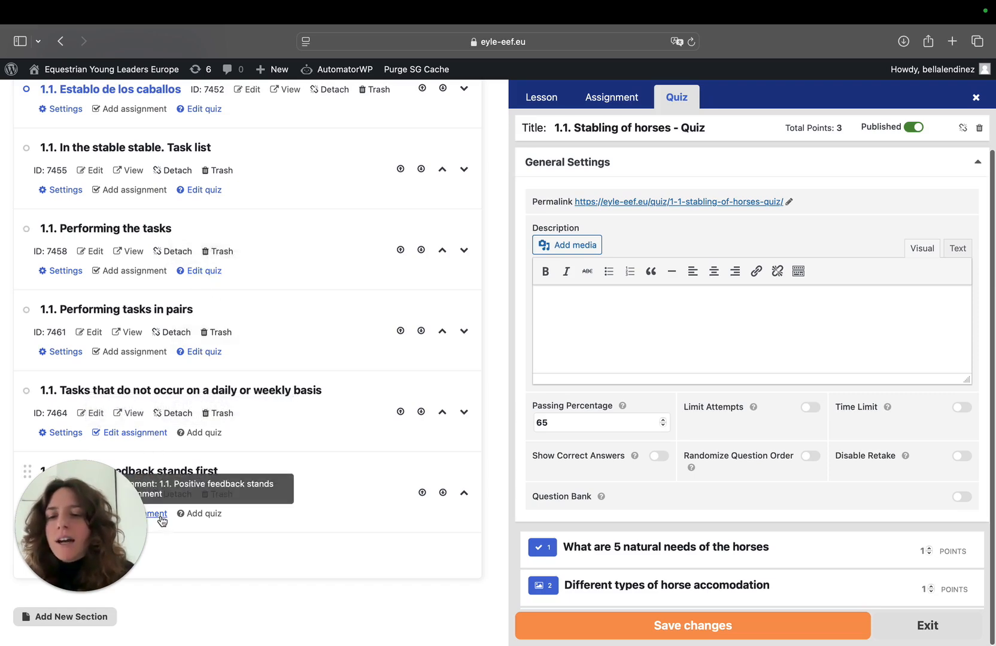
scroll(258, 407, up, 3)
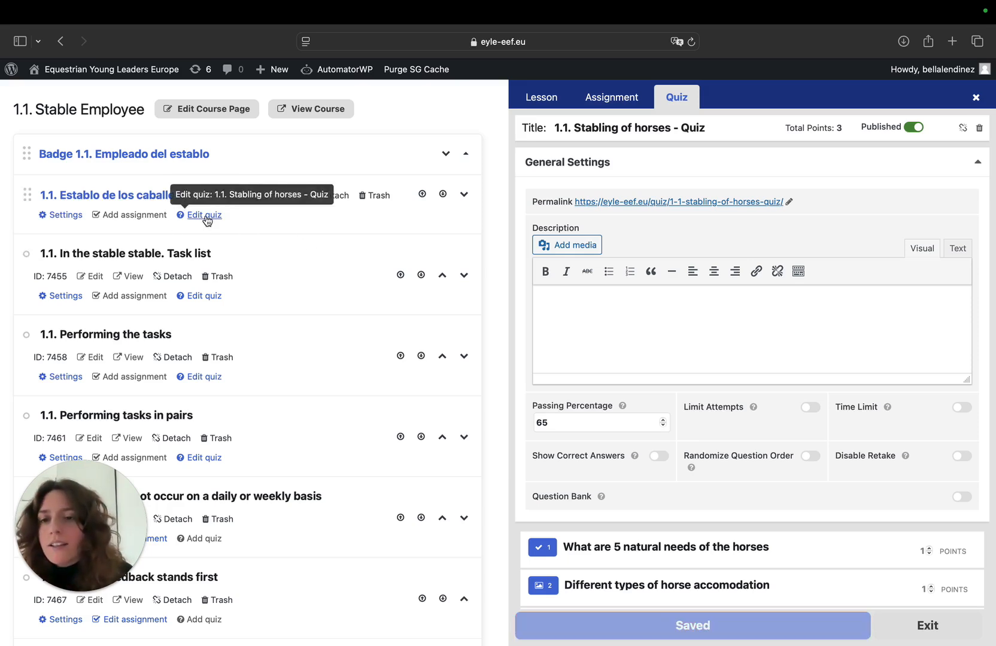
scroll(570, 284, down, 3)
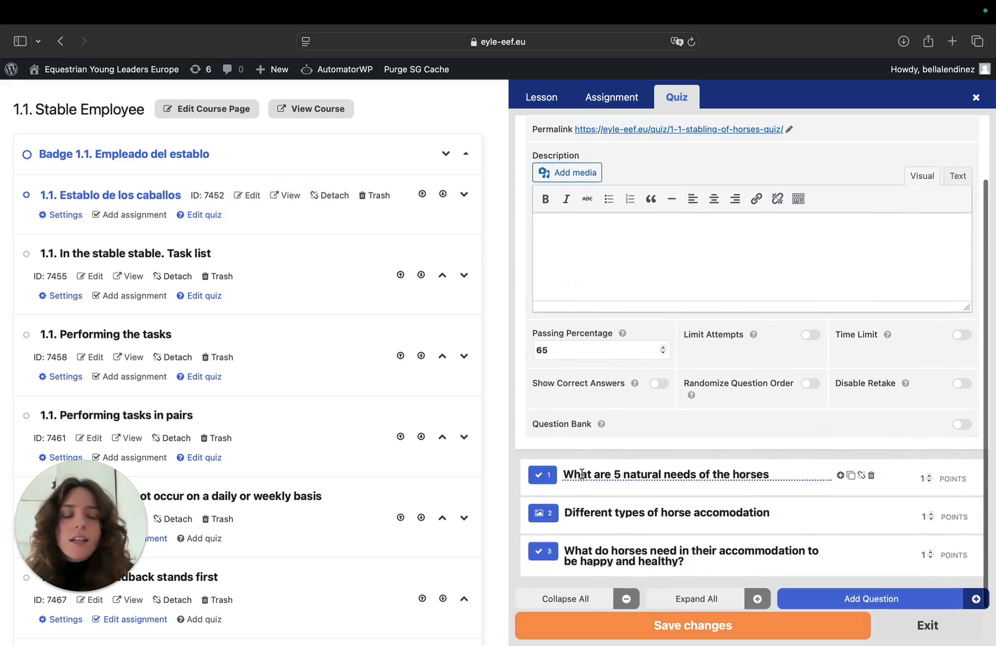
Replace the description of the quiz question about the 5 natural needs with "Por favor selección las 5 libertades de los caballos"
click(840, 476)
scroll(839, 479, down, 5)
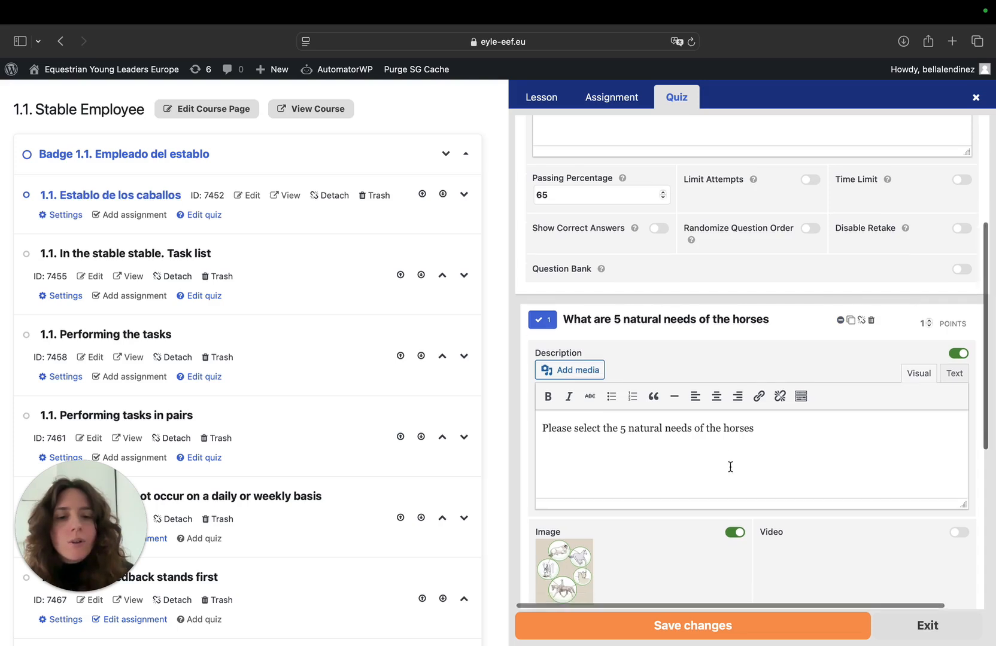
scroll(727, 452, down, 2)
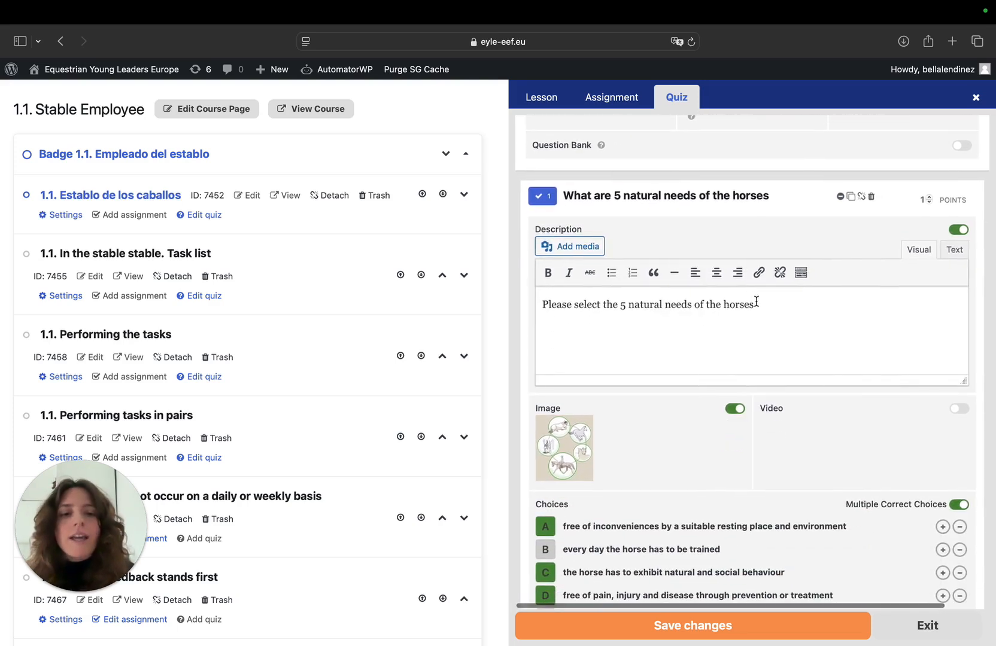
drag(768, 304, 502, 303)
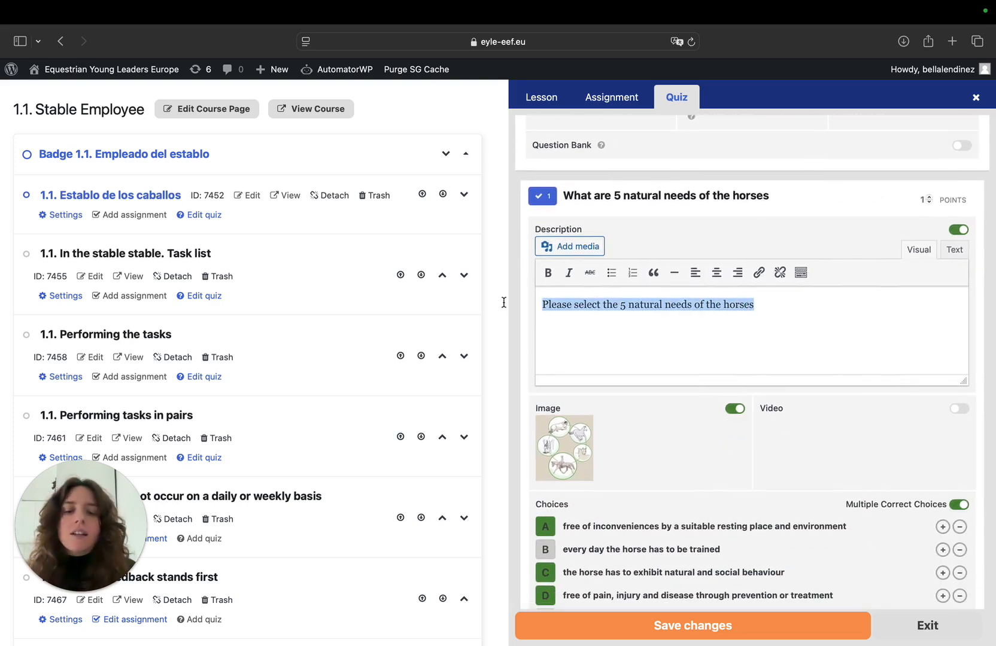
text(Por favor selección las 5 libertades de los caballos)
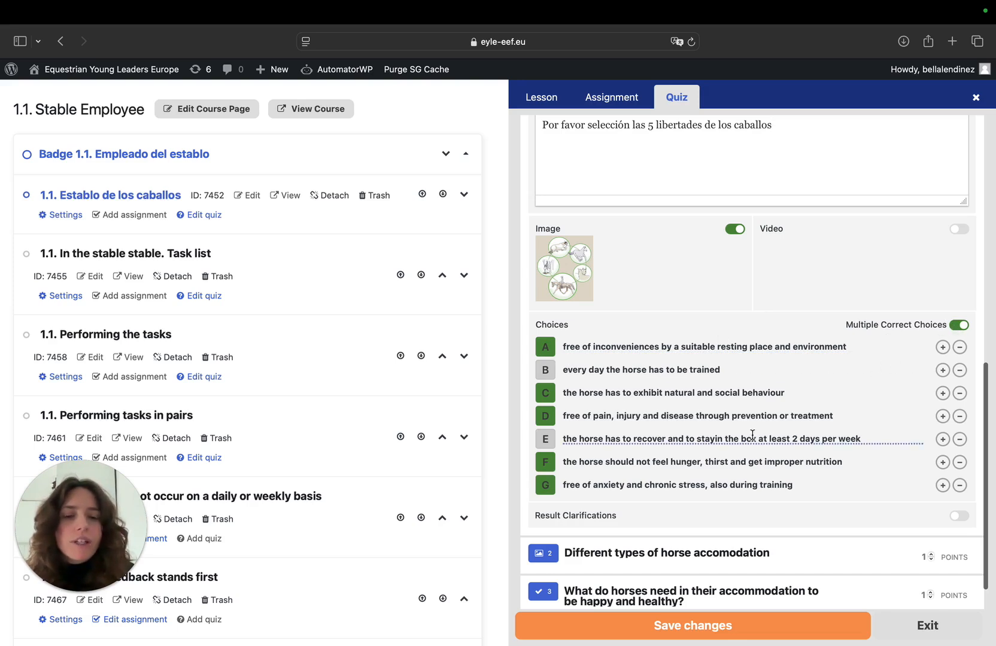
Expand the quiz questions on horse accommodation types and needs, and examine the descriptions and answer choices of the quiz
scroll(752, 435, down, 2)
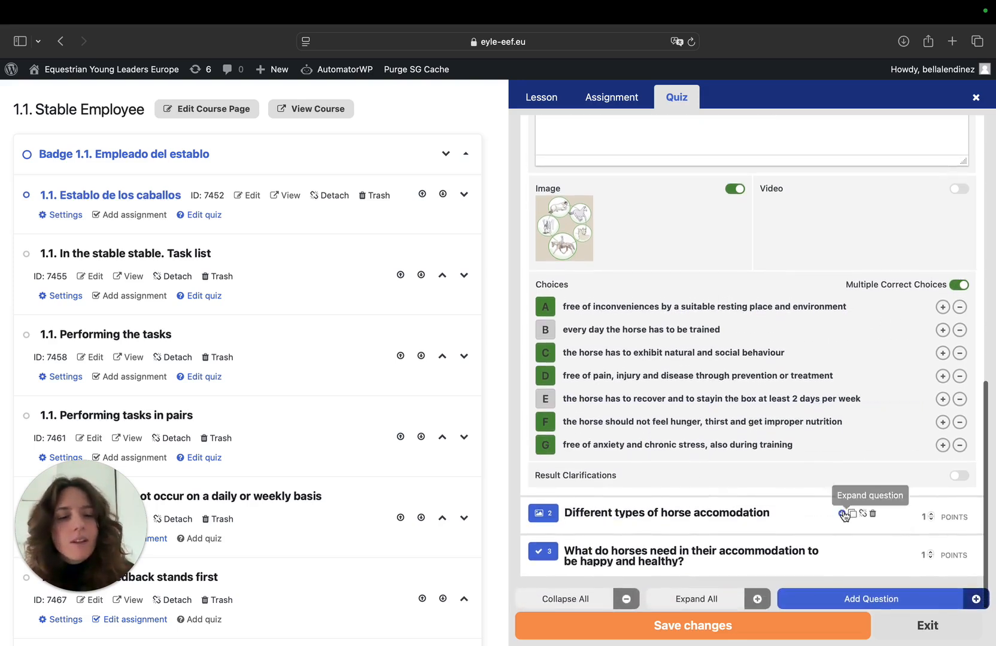
click(842, 517)
scroll(618, 503, down, 5)
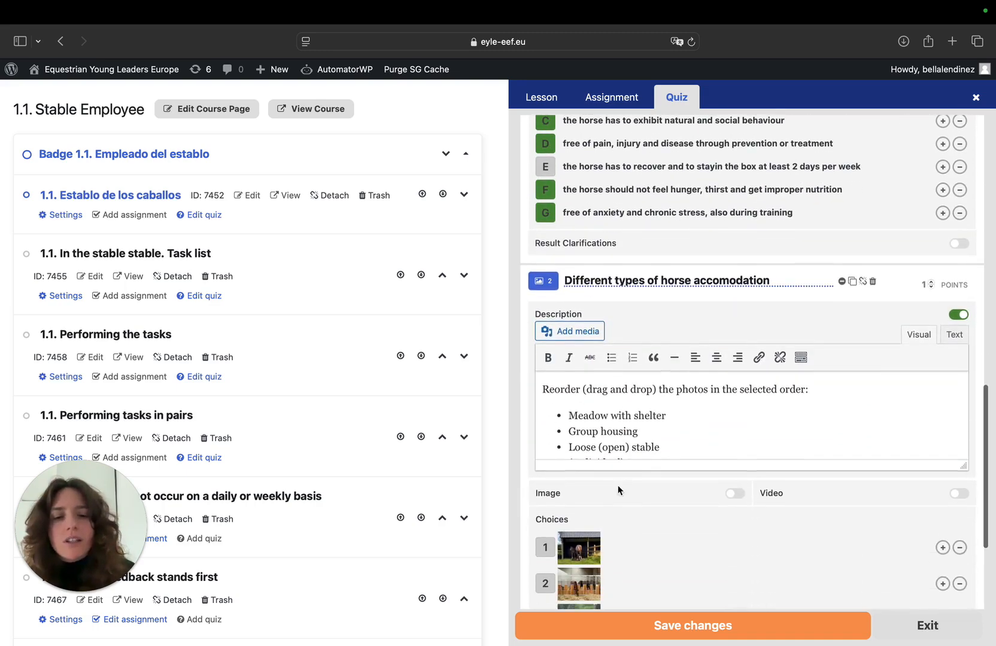
scroll(589, 451, down, 2)
scroll(725, 368, down, 5)
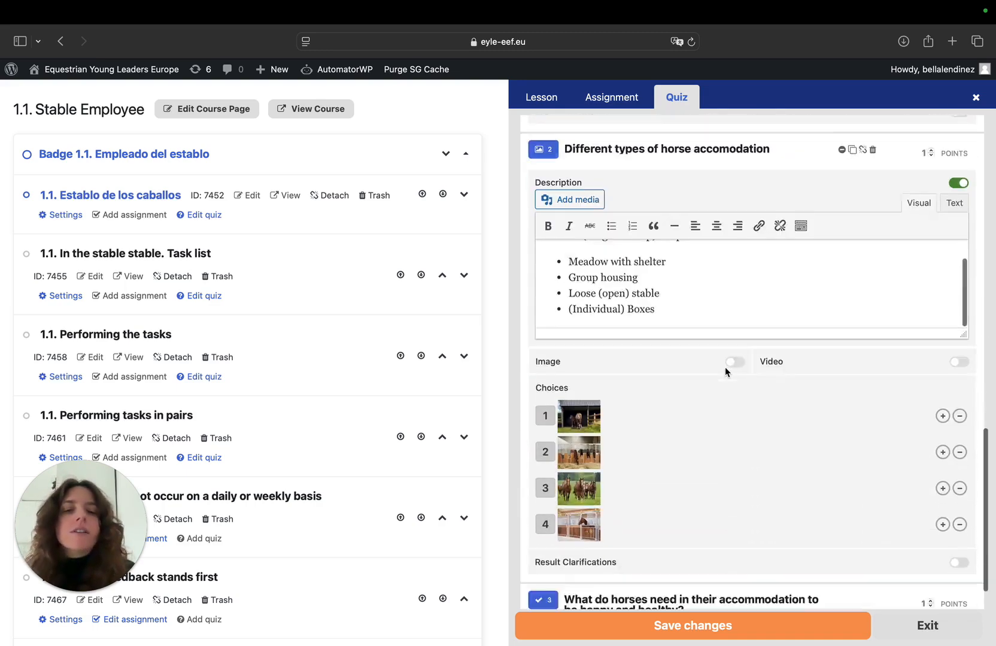
scroll(726, 367, down, 2)
click(842, 551)
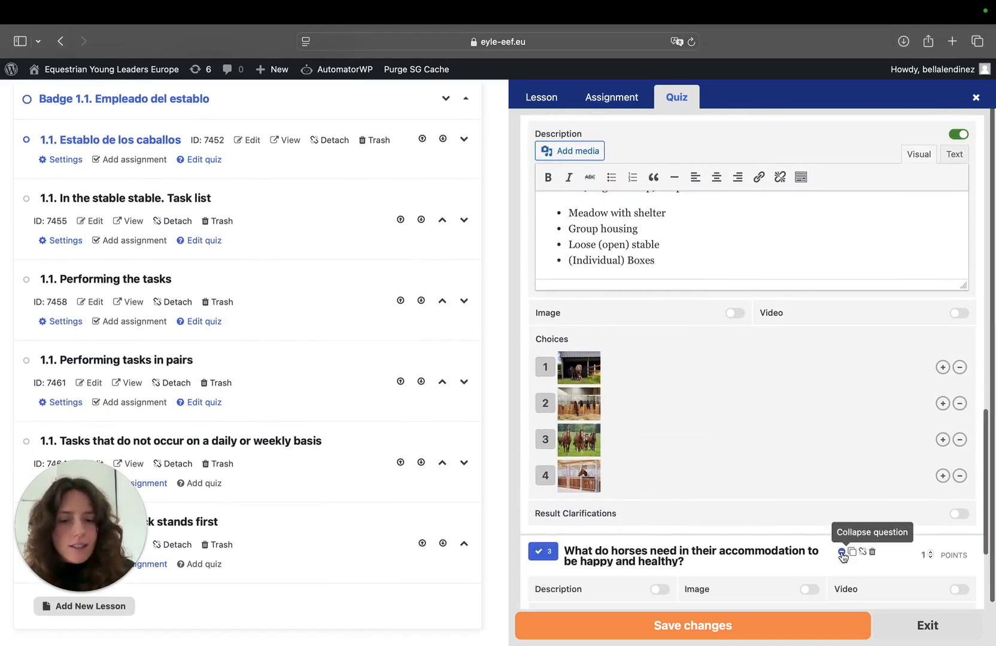
scroll(842, 556, down, 5)
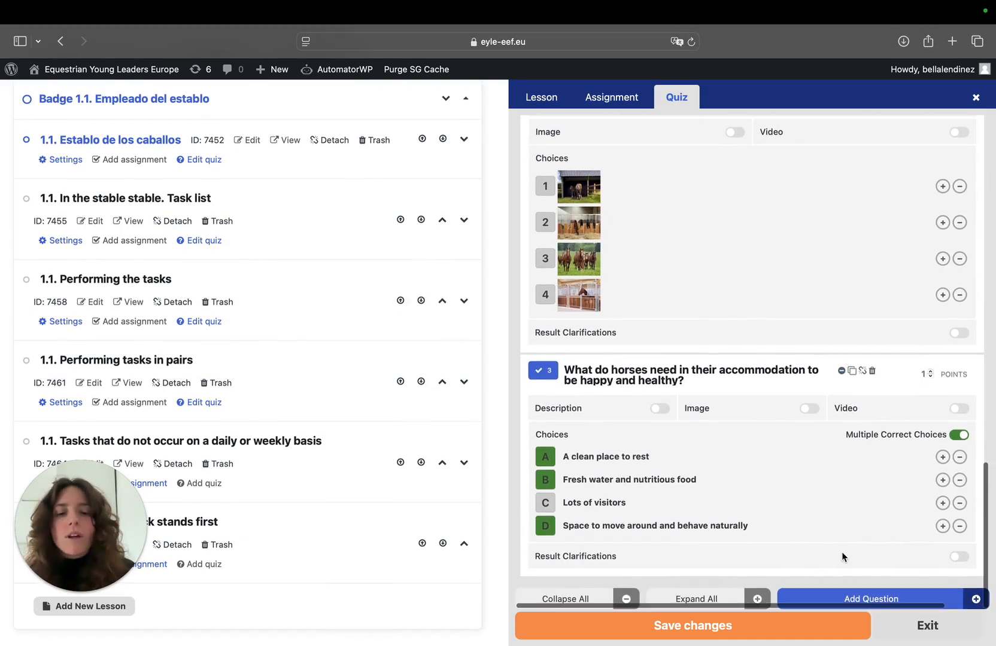
scroll(693, 377, up, 10)
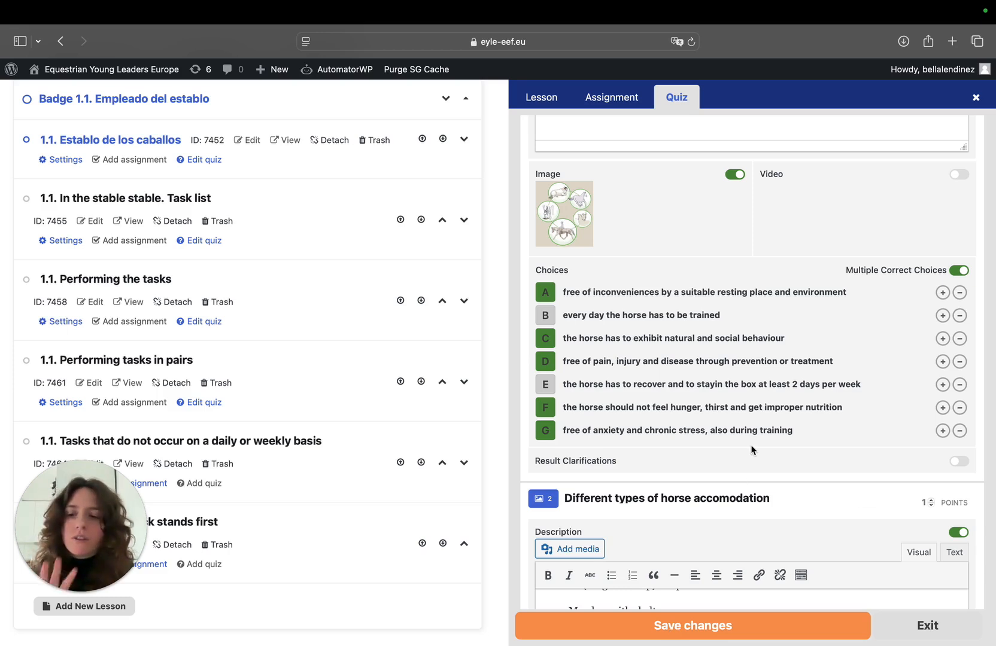
scroll(751, 445, up, 10)
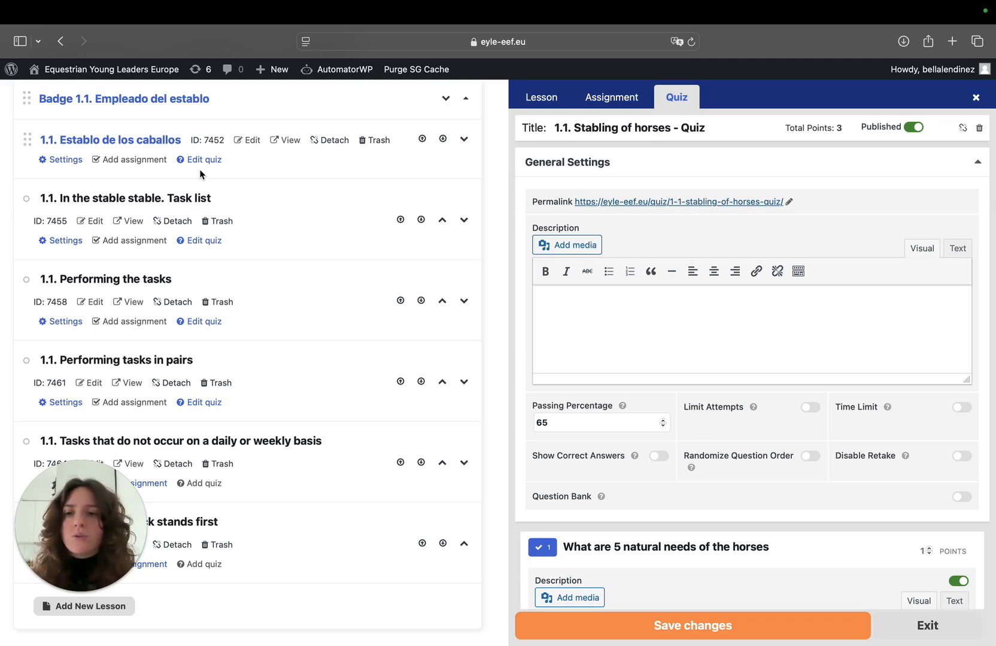
Open the assignment of the Tasks that do not occur on a daily or weekly basis lesson and save the course changes
scroll(149, 180, up, 2)
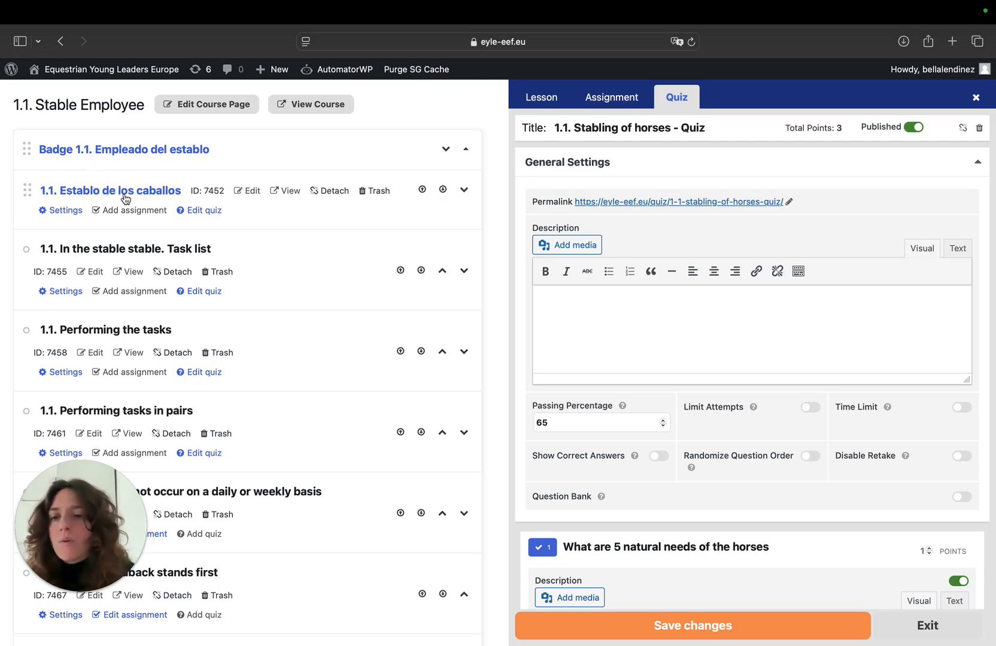
scroll(128, 276, down, 1)
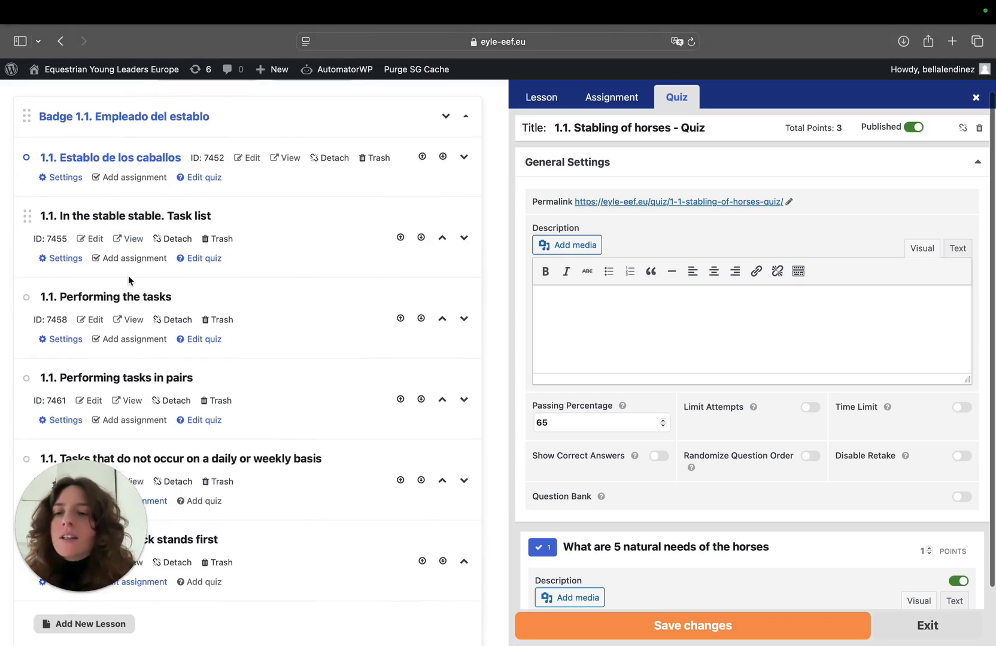
scroll(128, 276, down, 3)
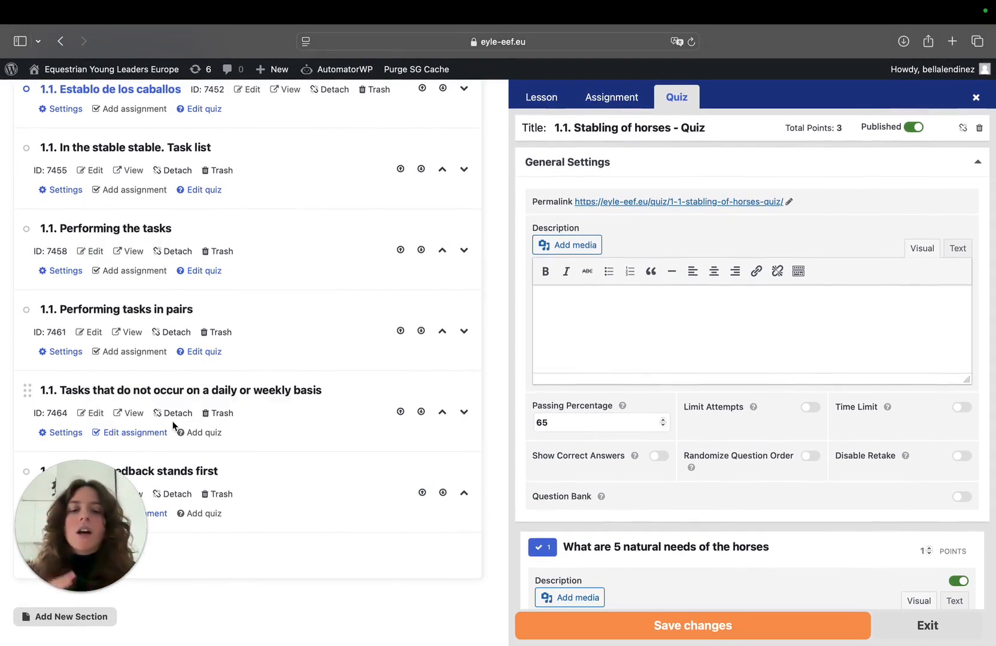
scroll(651, 426, down, 7)
scroll(651, 423, down, 6)
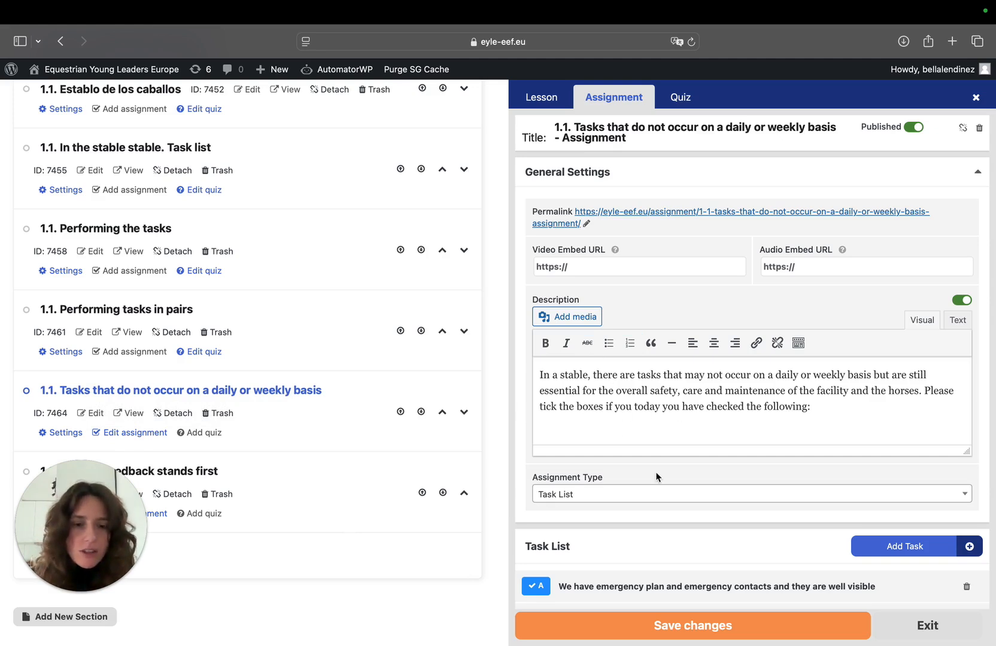
click(678, 631)
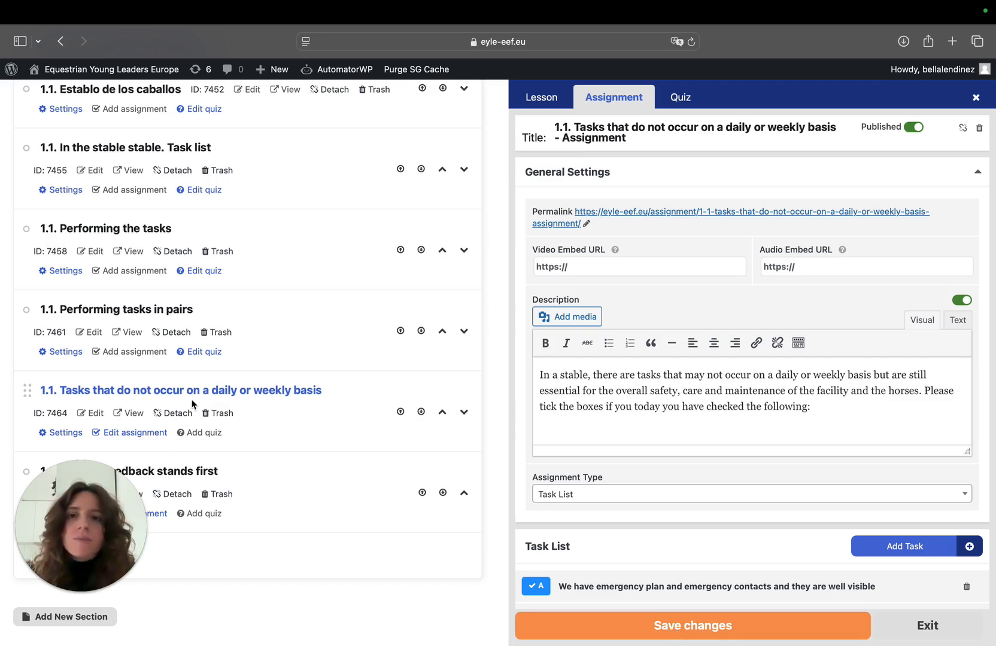
View the Stable Employee course page and examine its badge title and lesson list
scroll(196, 402, up, 3)
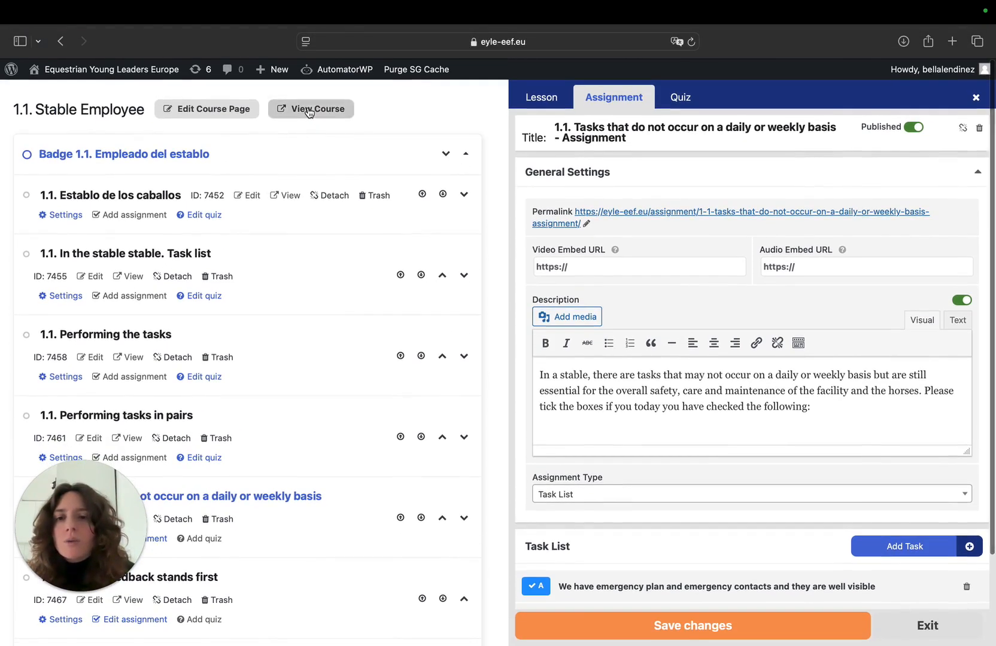
click(308, 109)
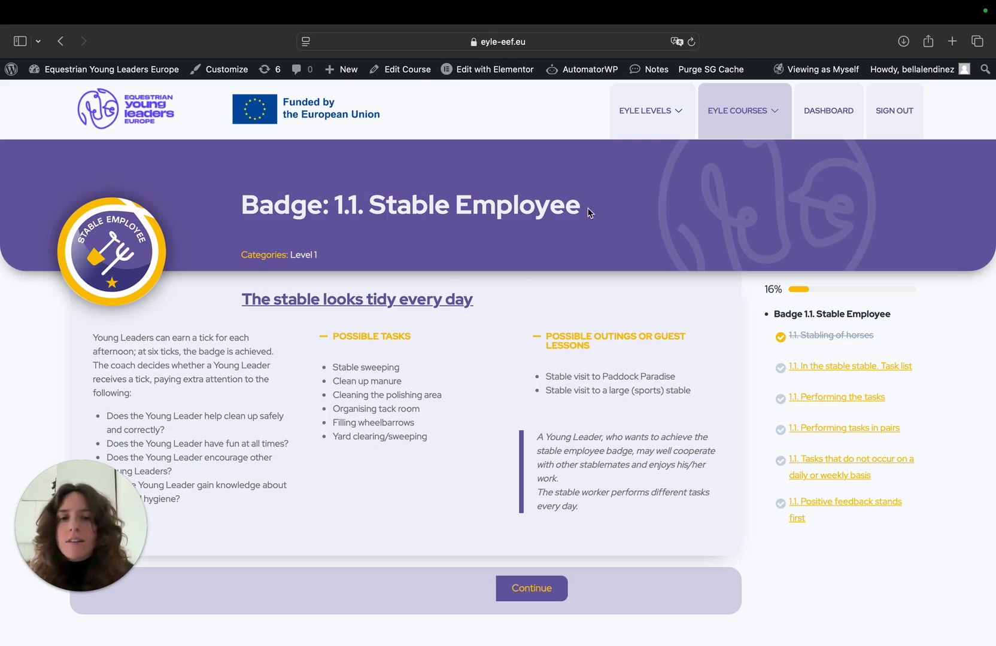
drag(586, 209, 235, 207)
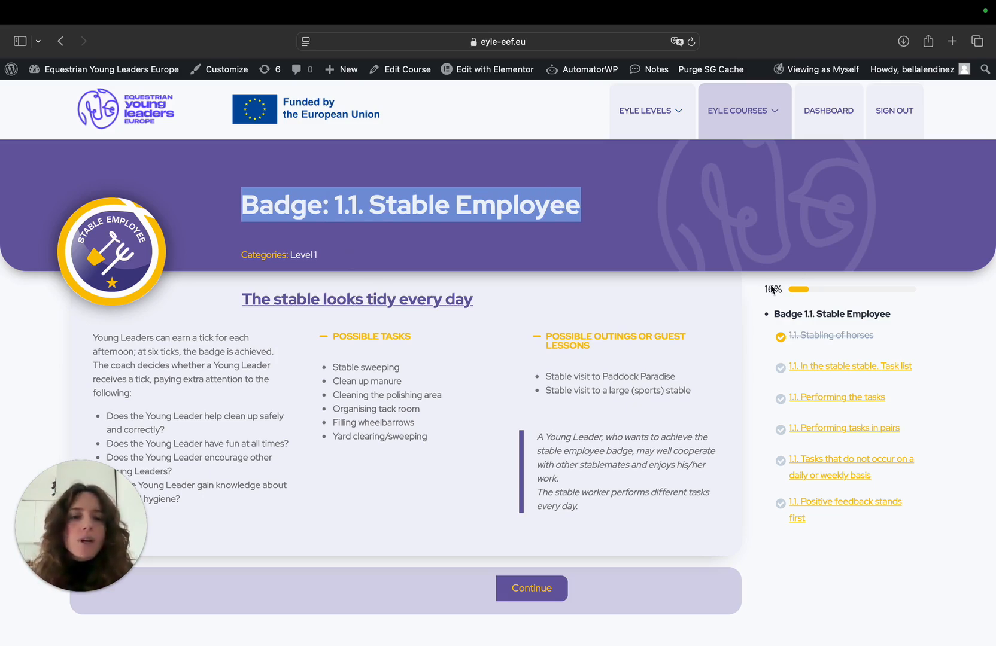
drag(766, 326, 907, 572)
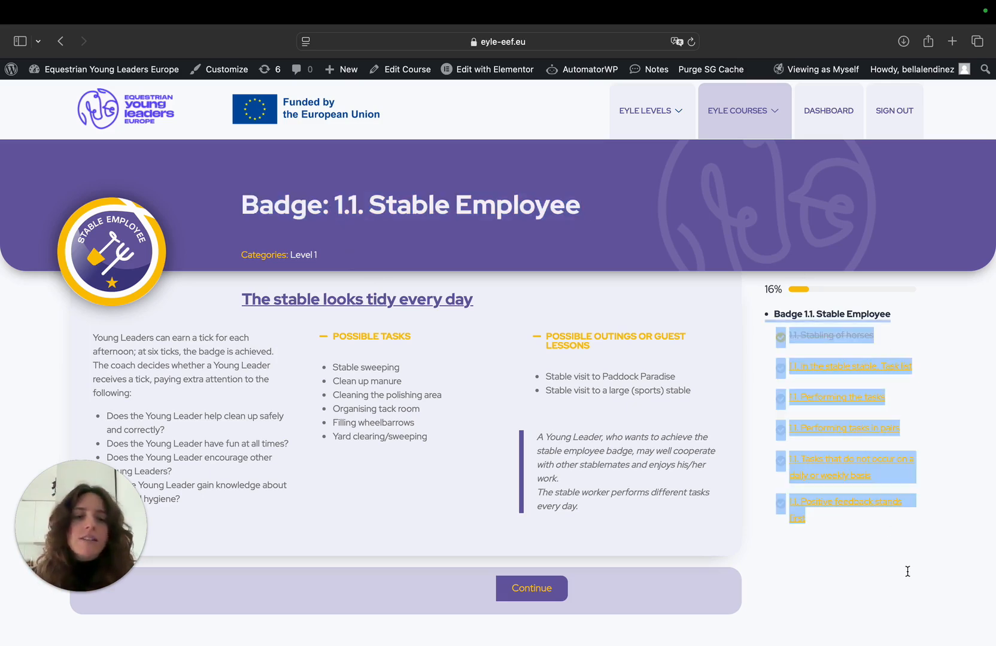
click(907, 571)
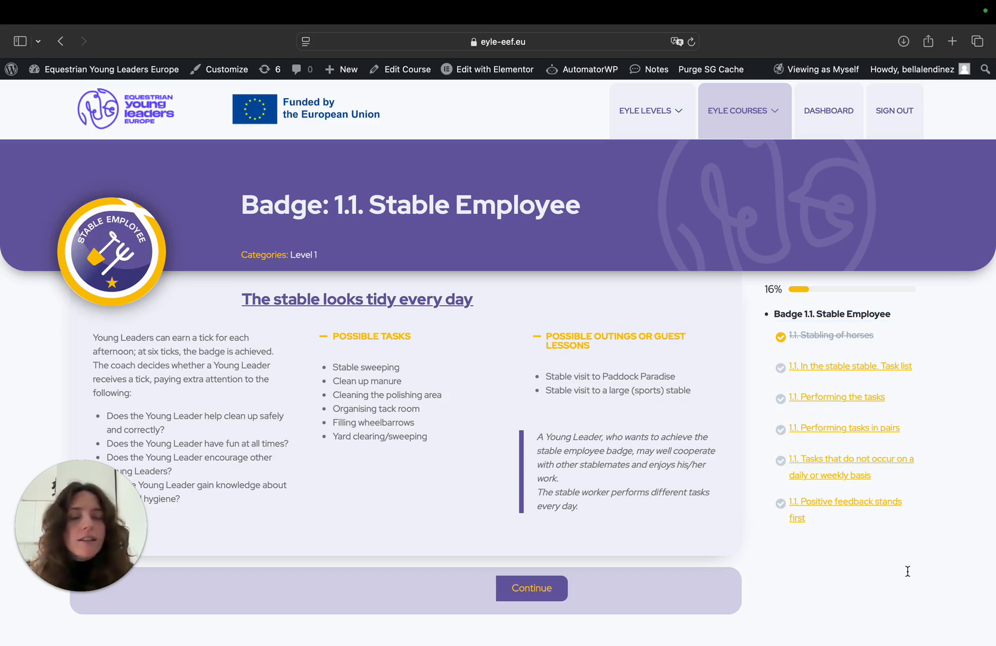